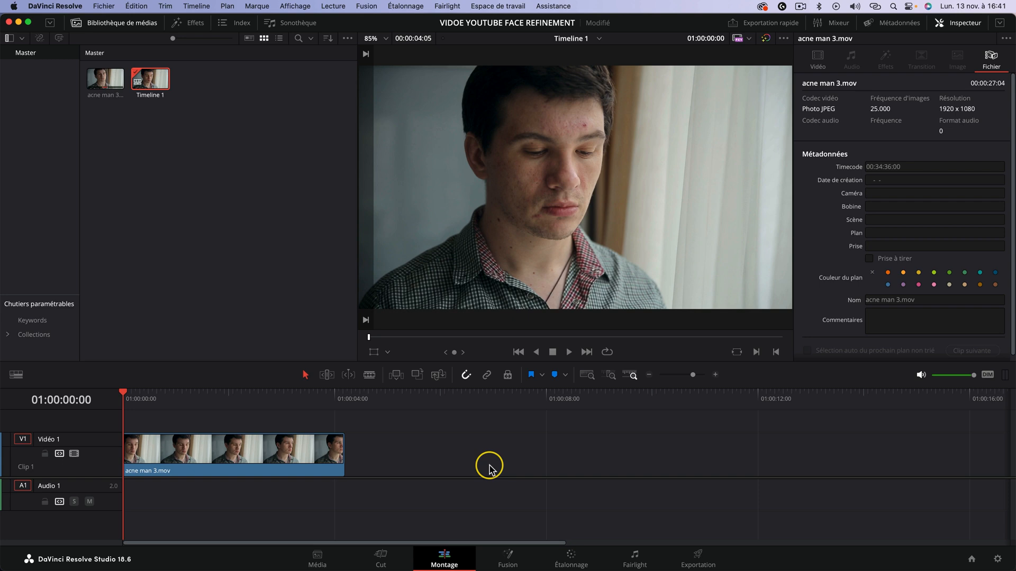
Play the acne man 3.mov clip on the timeline and move the playhead back to 01:00:02:19 to examine the skin
key("space")
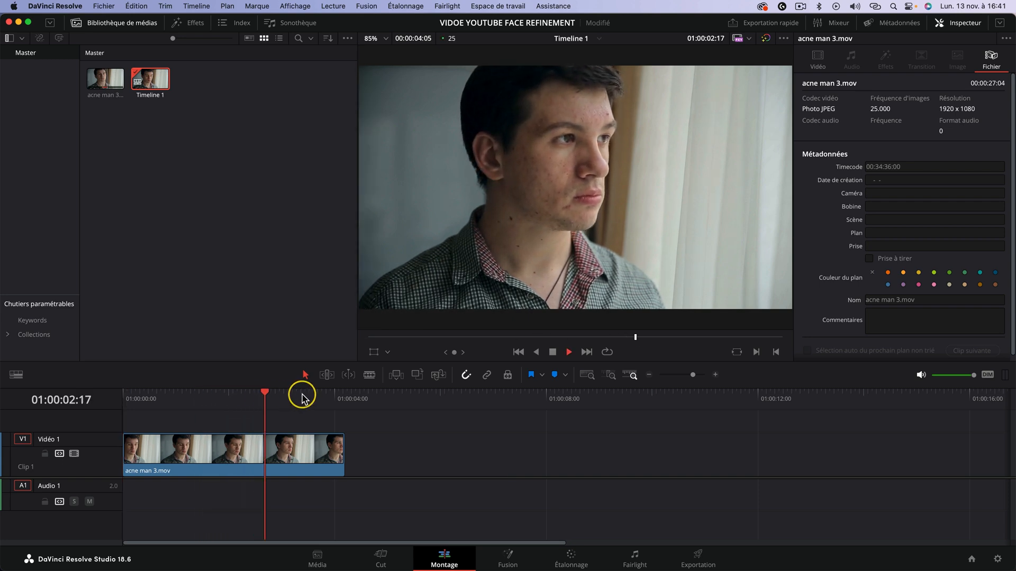
key("space")
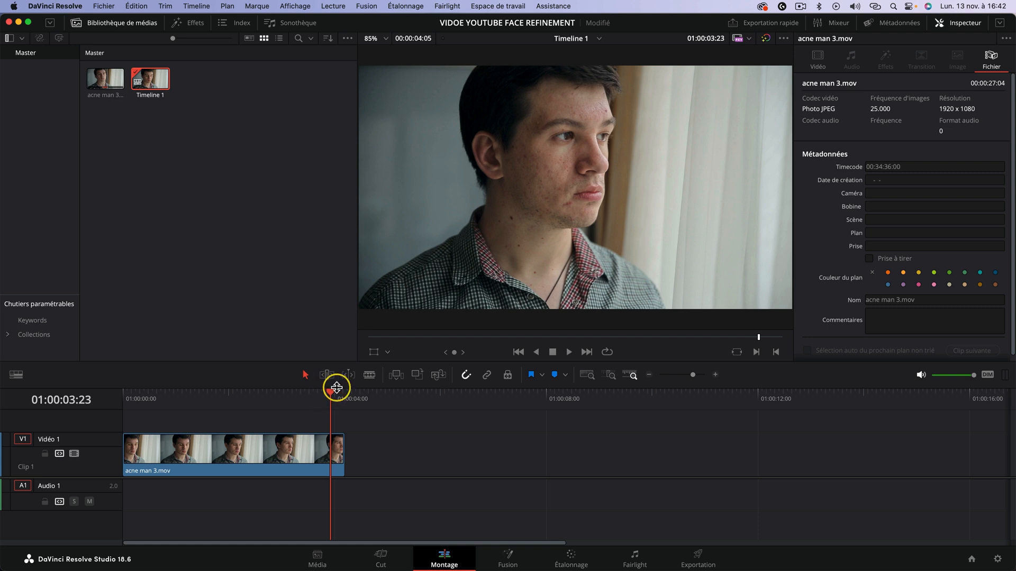
left_click_drag(317, 398, 269, 386)
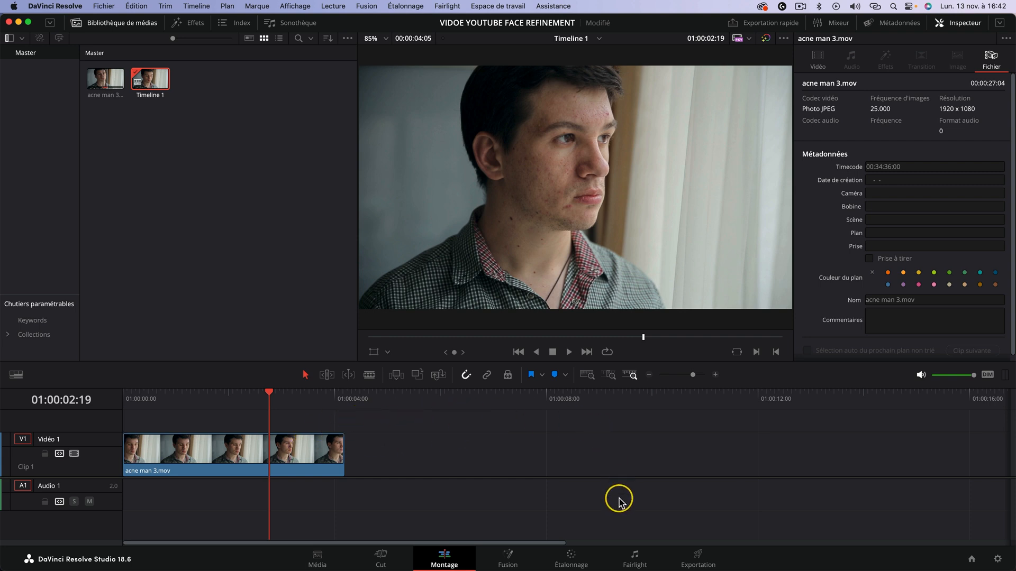
On the Étalonnage page, apply the Retouche beauté effect to node 01 and analyse the face through the clip
left_click(573, 556)
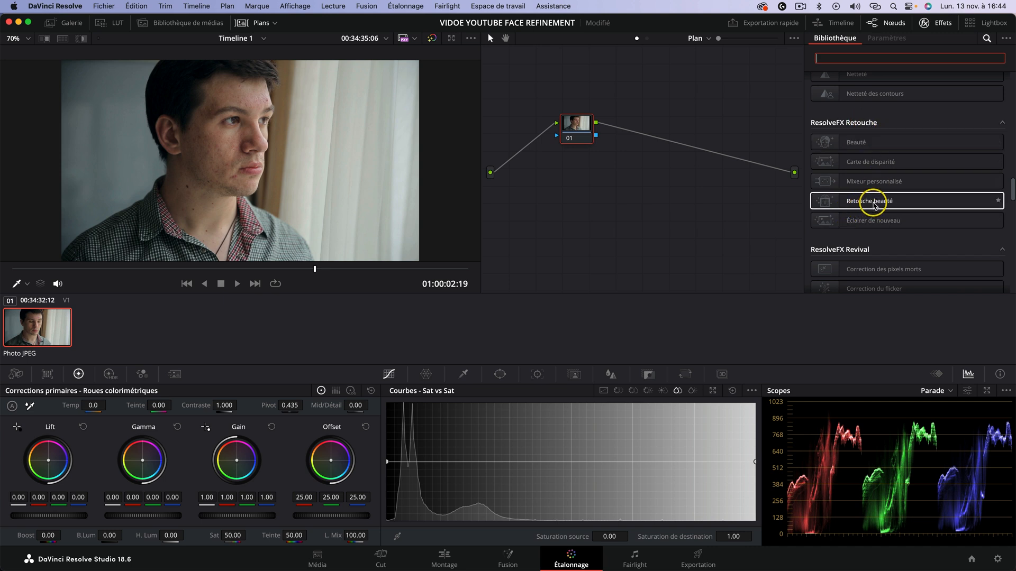
left_click_drag(874, 205, 579, 127)
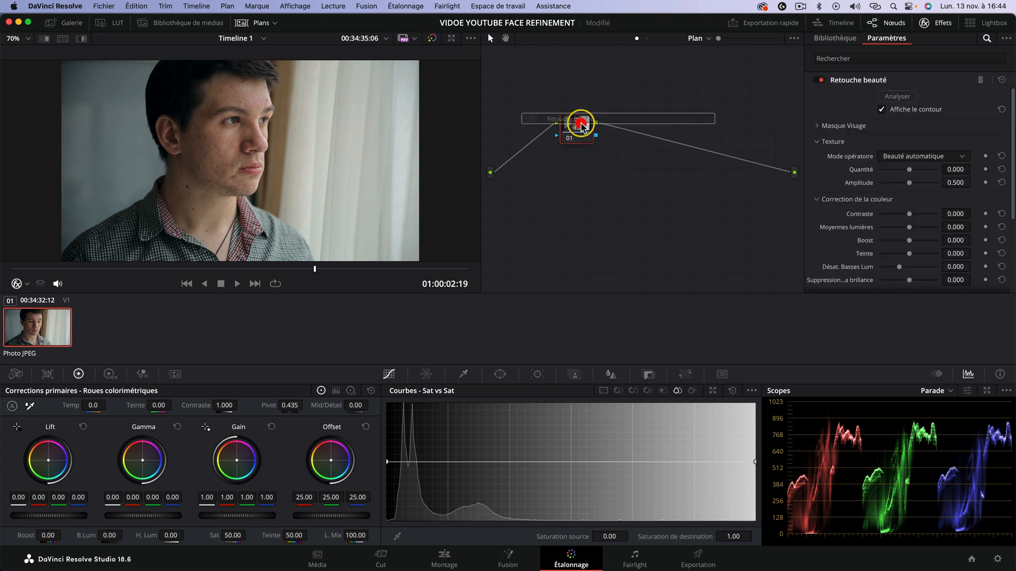
left_click(907, 97)
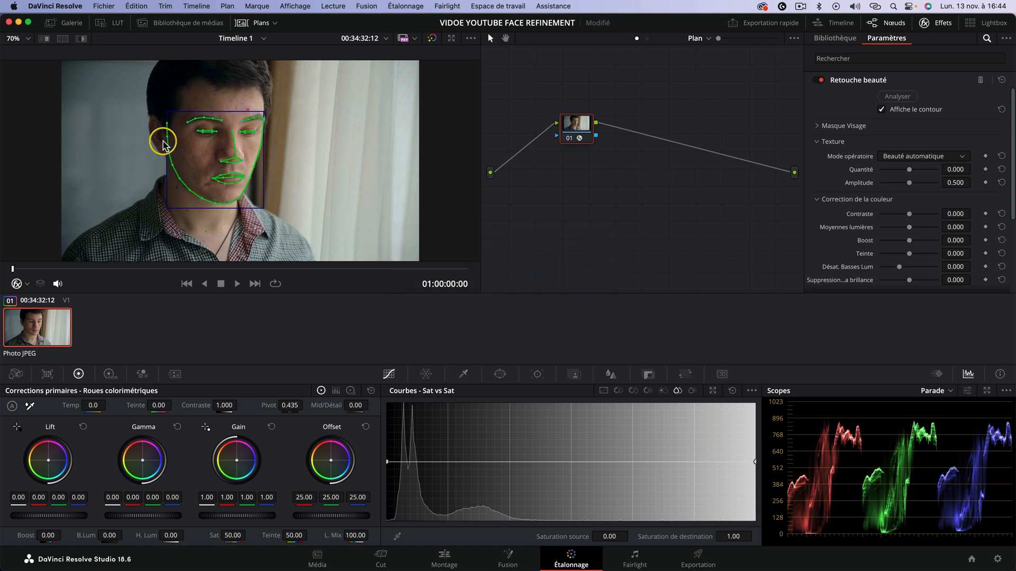
Check the face tracking up to 01:00:00:22 and turn off the face contour display
left_click_drag(23, 264, 109, 267)
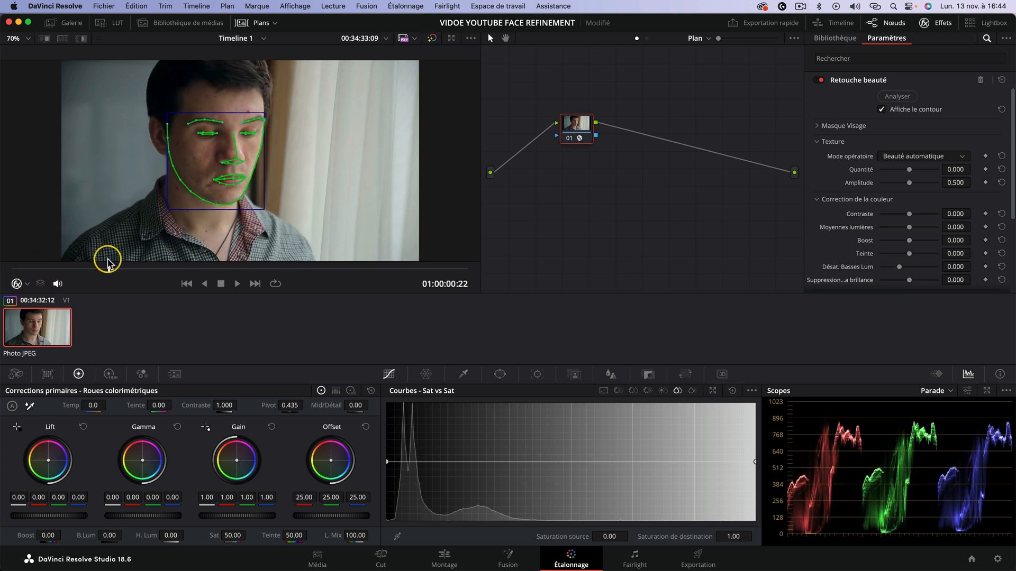
left_click(882, 111)
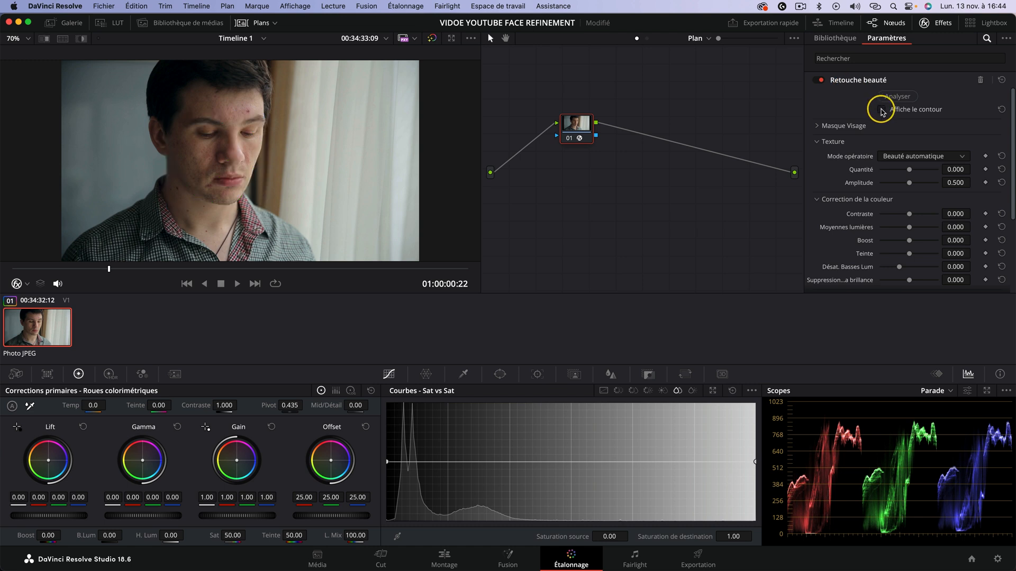
left_click(817, 127)
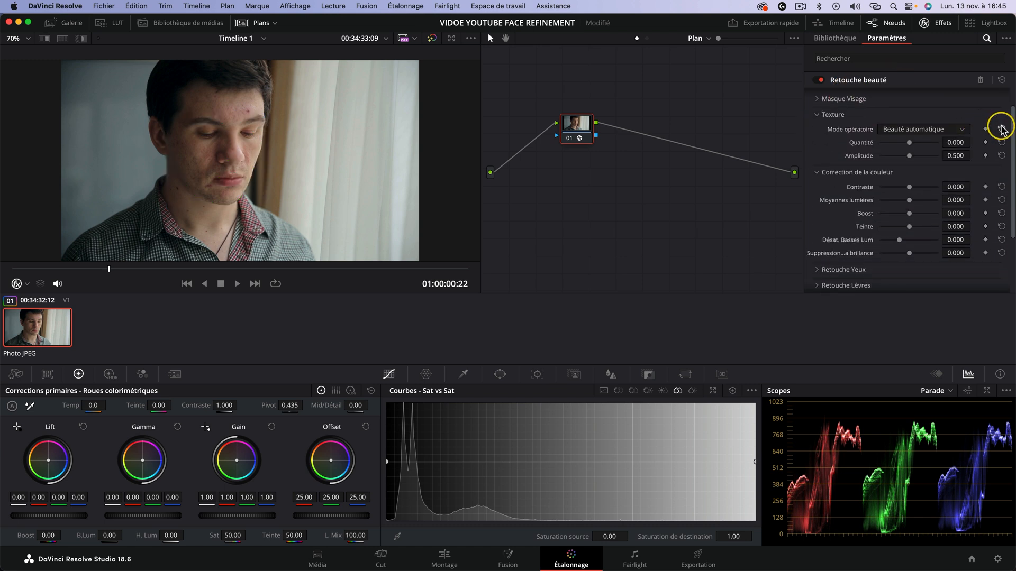
Under Retouche Front, set the forehead smoothing (Lisser) to about 0.349
mouse_move(1010, 124)
left_mouse_down()
mouse_move(1010, 114)
mouse_move(1000, 170)
left_mouse_up()
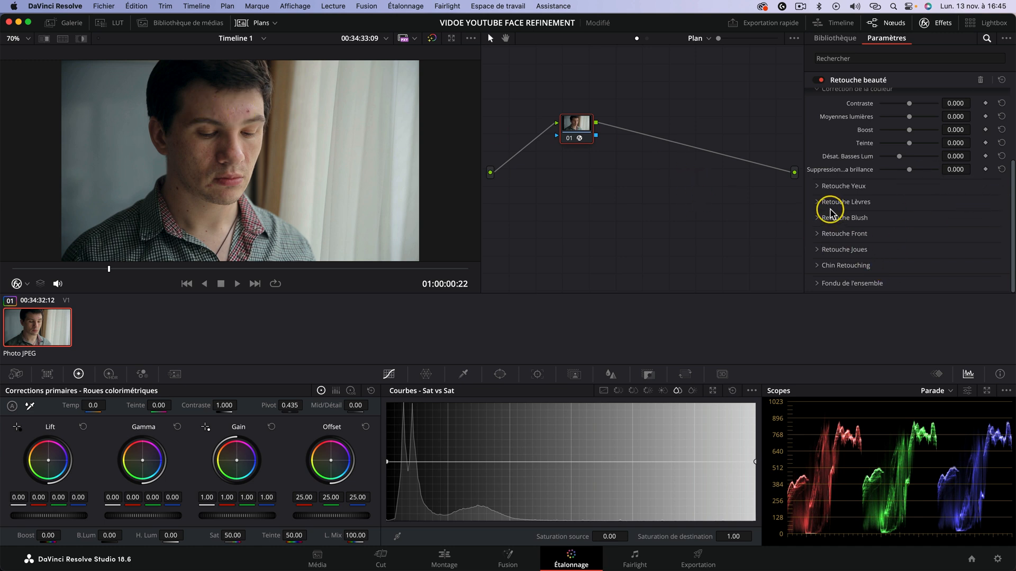
left_click(815, 234)
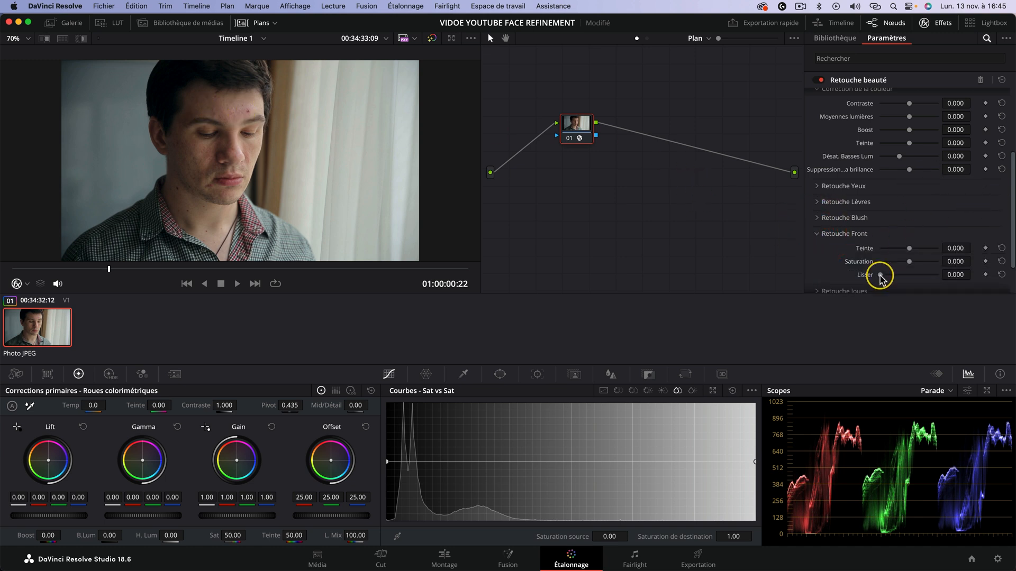
left_click_drag(881, 277, 906, 277)
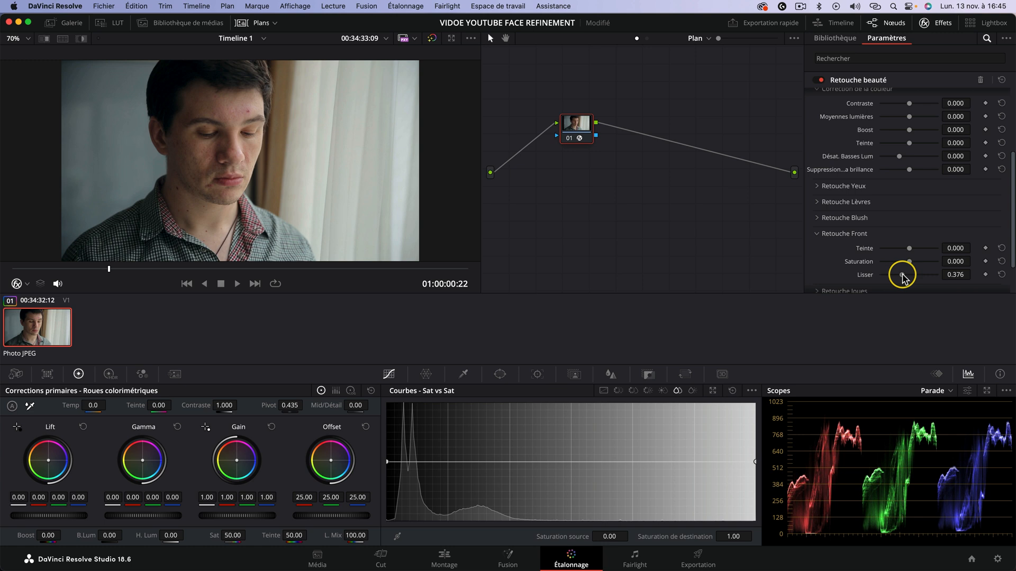
Try several Texture Quantité strengths up to the 1.500 maximum while inspecting the face, and settle on about 0.481
scroll(1008, 177, "up", 5)
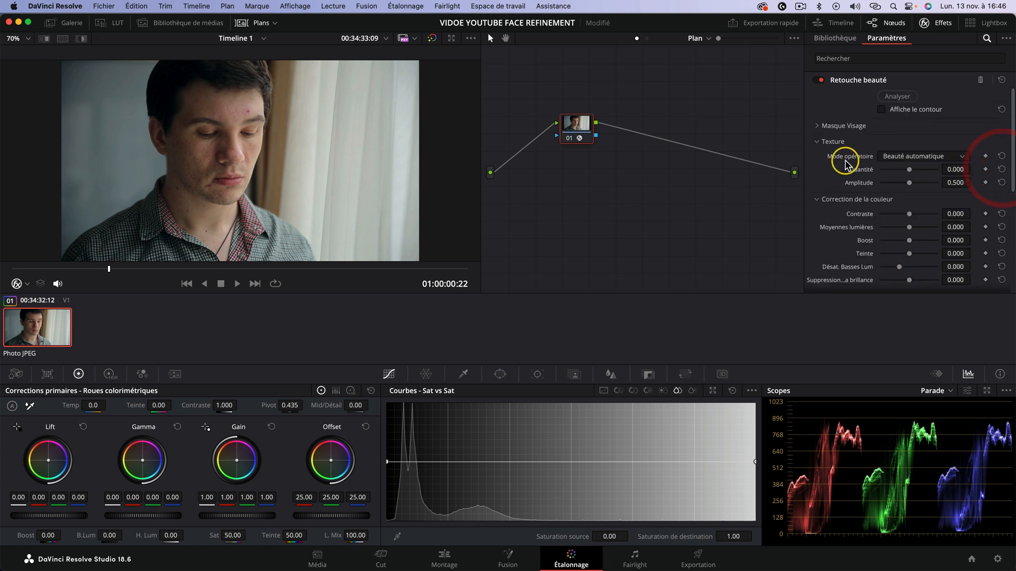
left_click_drag(908, 172, 914, 173)
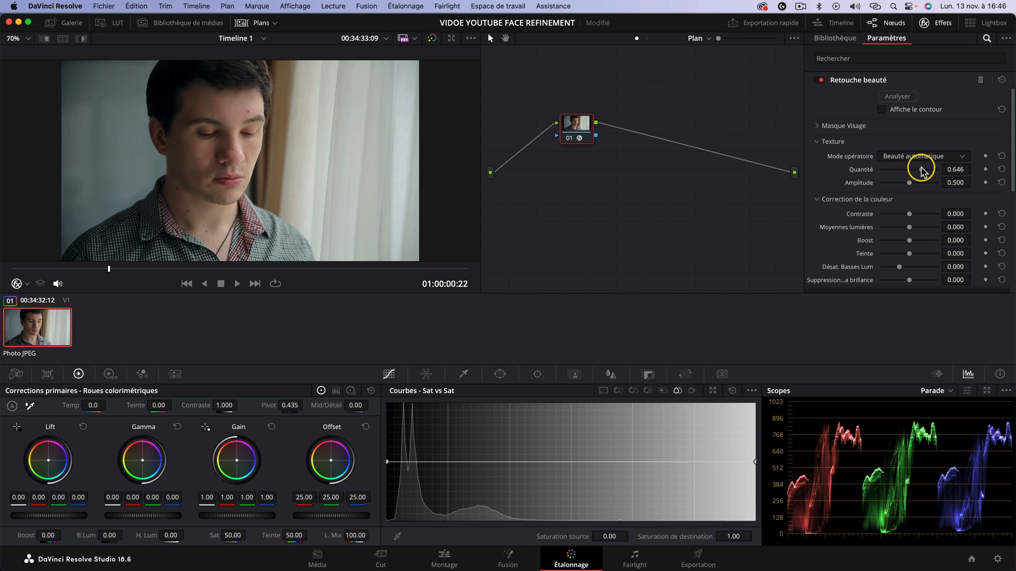
left_click_drag(925, 170, 911, 172)
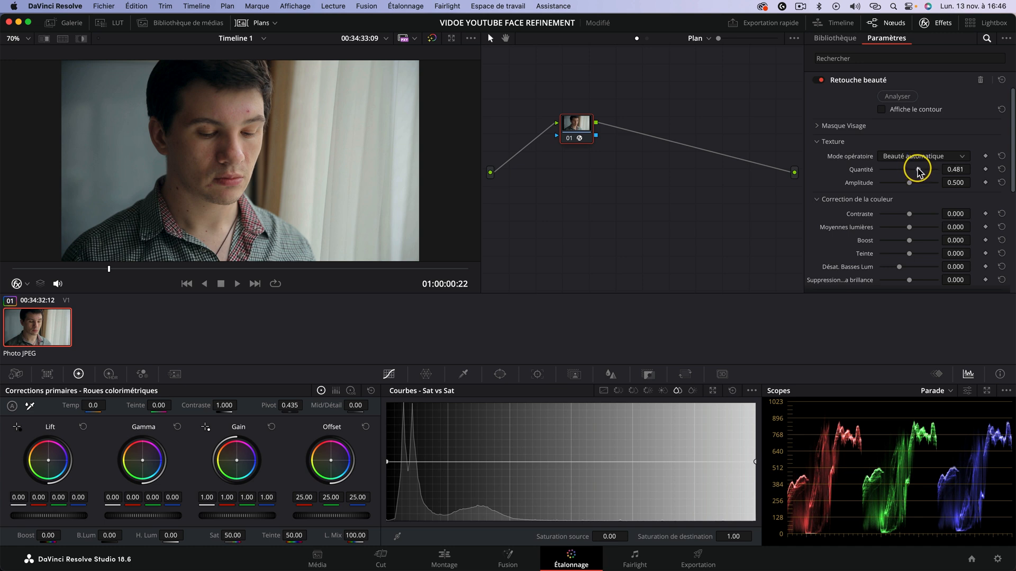
left_click_drag(915, 171, 953, 169)
left_click(808, 163)
scroll(174, 139, "up", 4)
scroll(169, 141, "down", 2)
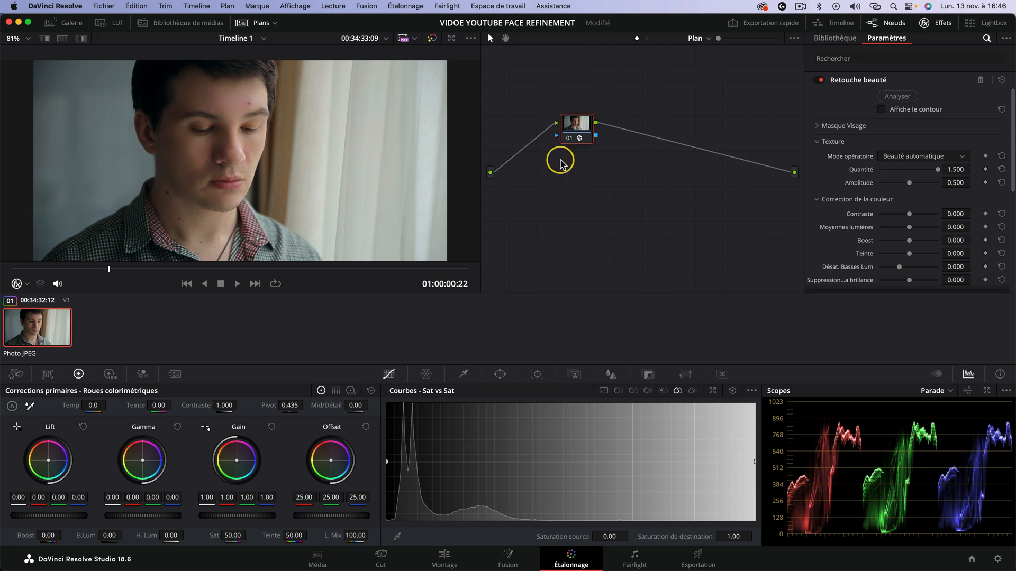
left_click_drag(931, 171, 915, 170)
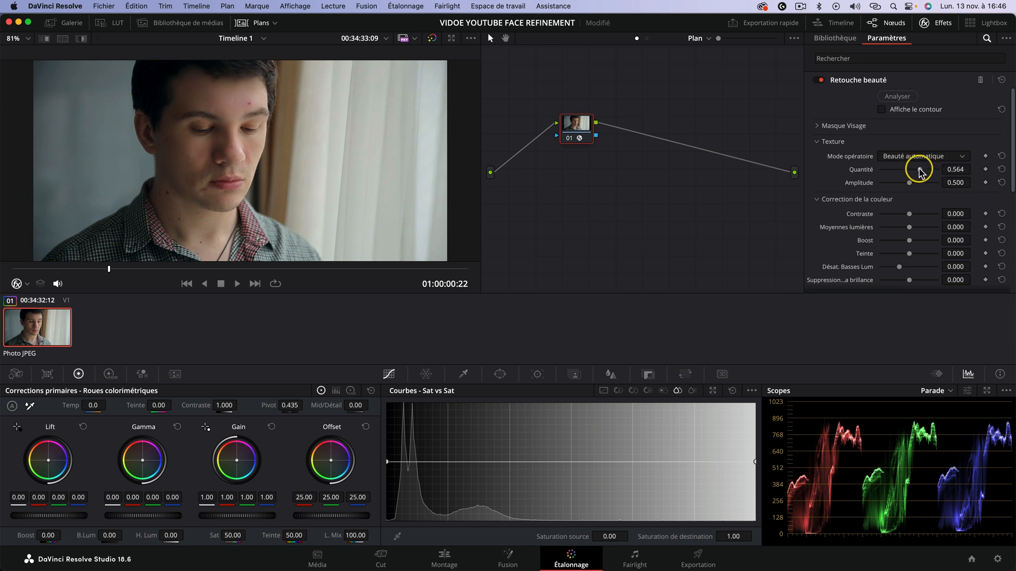
scroll(917, 170, "down", 3)
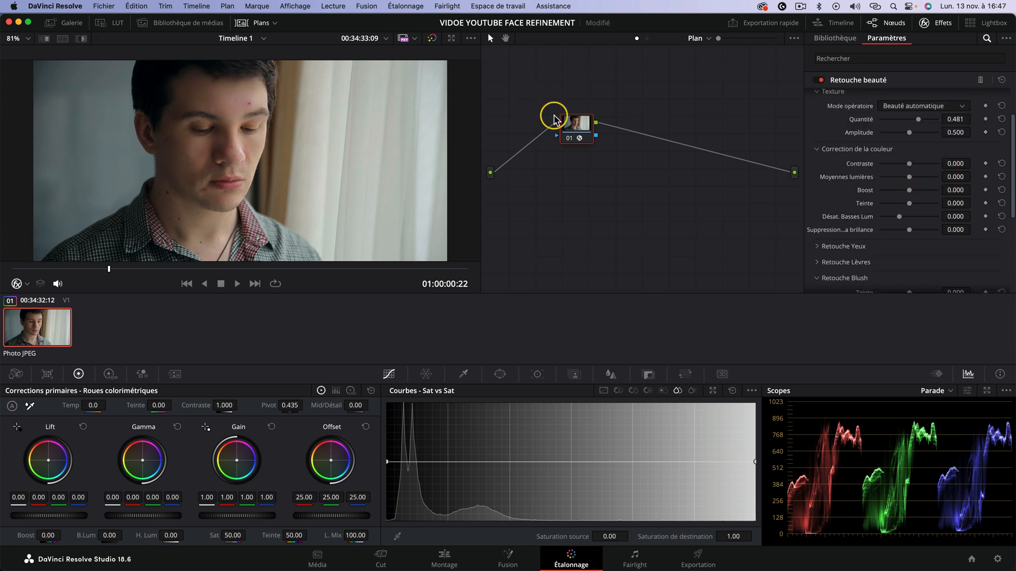
Compare the face with and without node 01, and play the retouched clip in full screen
key("super+d")
key("super+d")
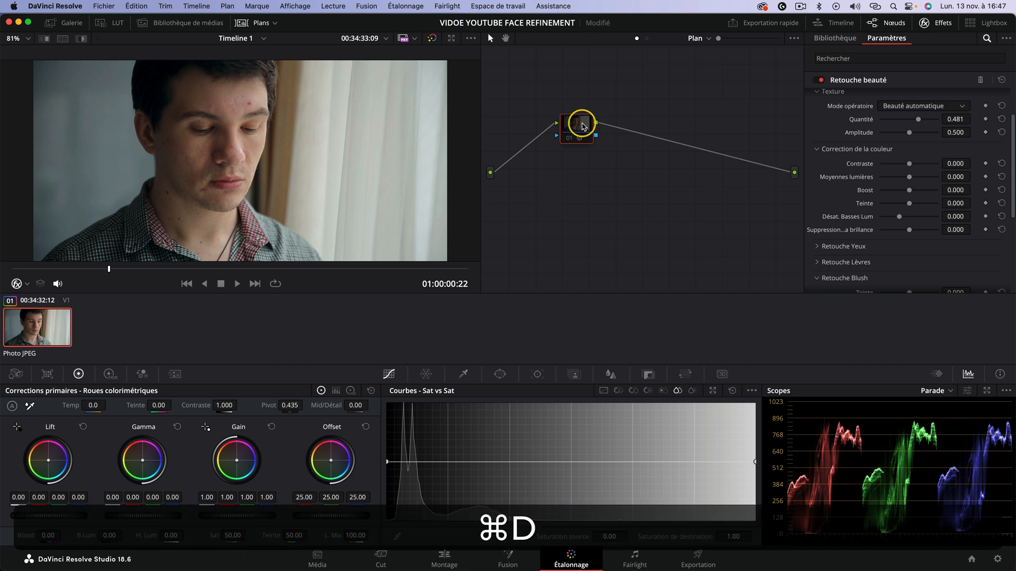
key("super+f")
key("super+d")
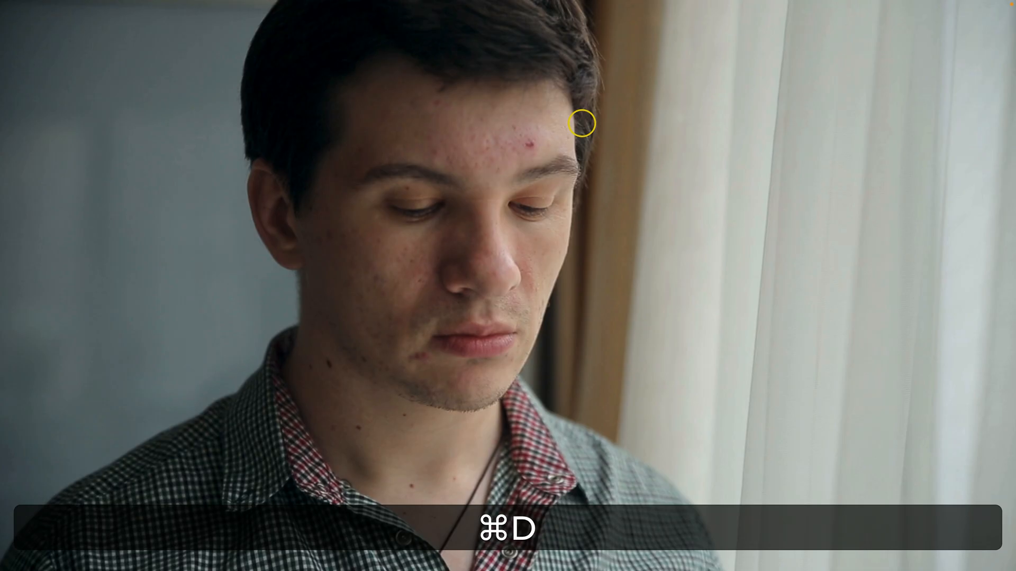
key("super+d")
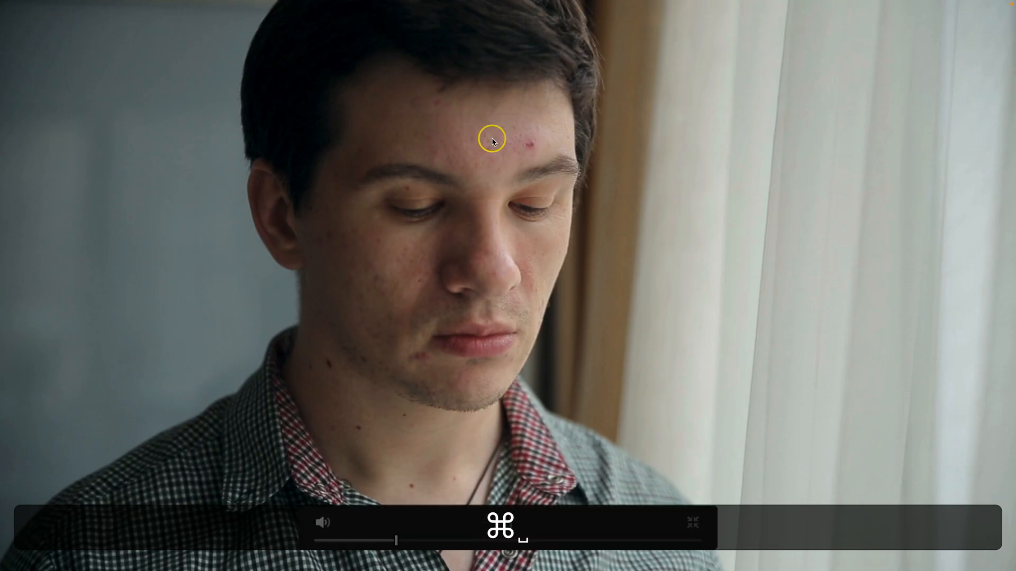
key("space")
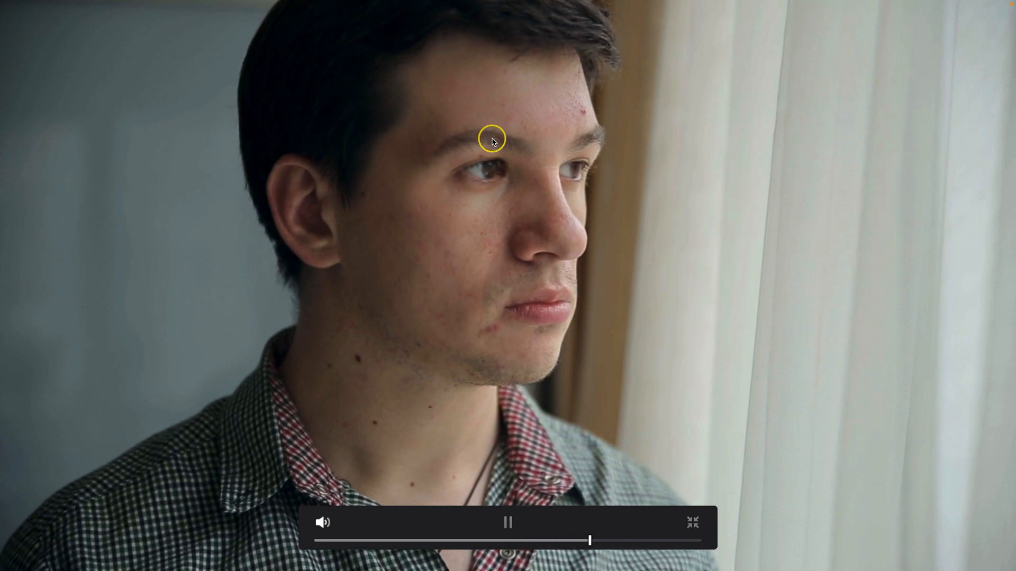
key("space")
key("super+f")
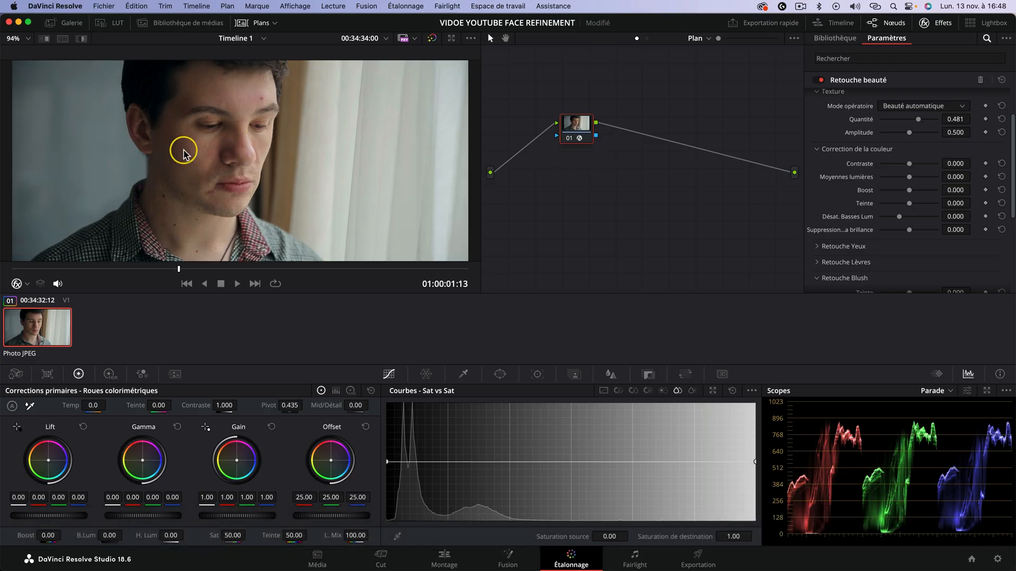
Under Retouche Yeux, set Luminosité du regard to about 0.174, Suppression Cernes to 0.184 and Netteté to 0.110
left_click(818, 200)
left_click(908, 239)
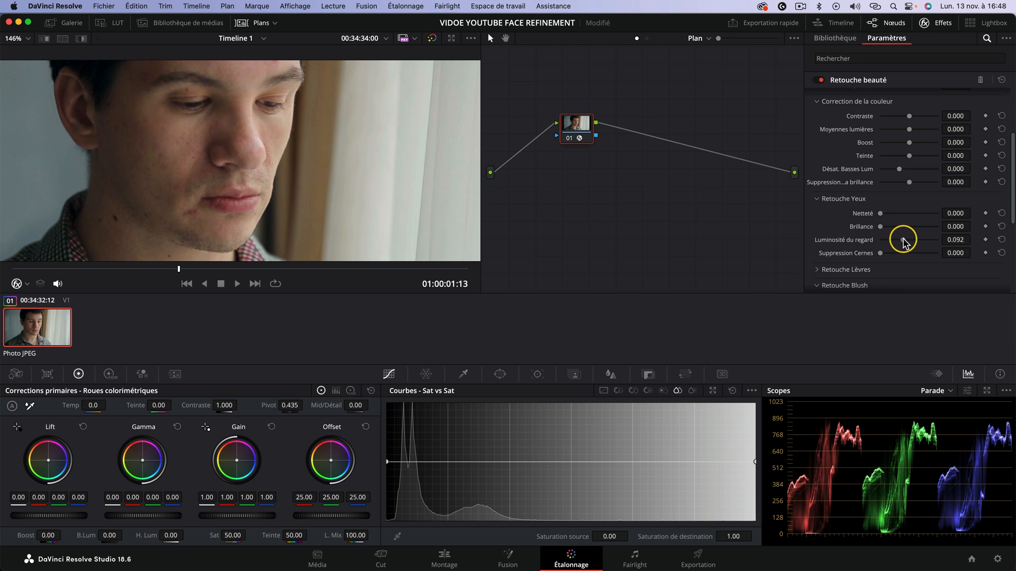
left_click_drag(880, 253, 890, 253)
left_click_drag(881, 214, 887, 214)
Try shifting the lip Teinte to -0.394 under Retouche Lèvres
scroll(814, 170, "down", 2)
left_click(820, 166)
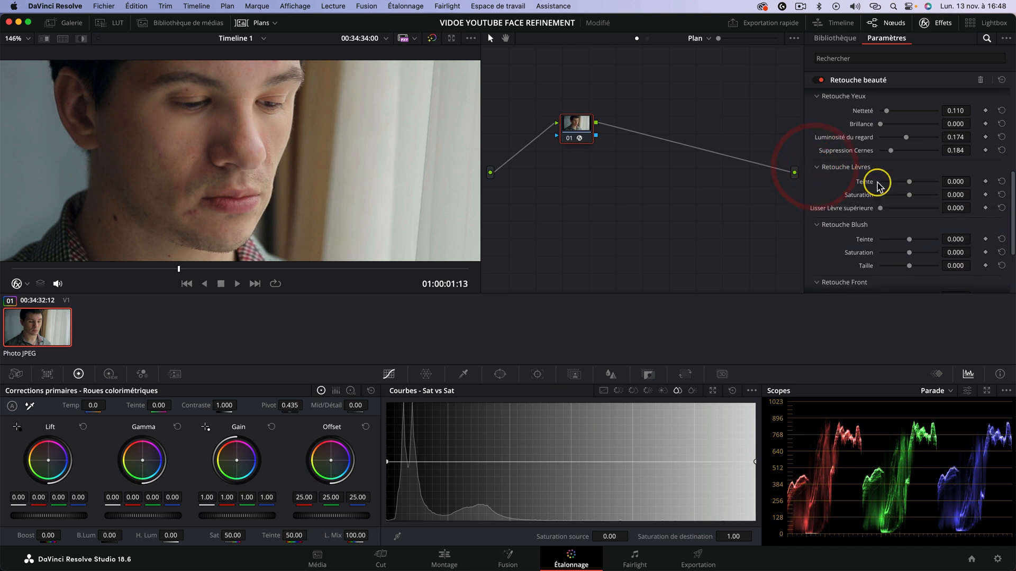
left_click_drag(908, 183, 898, 183)
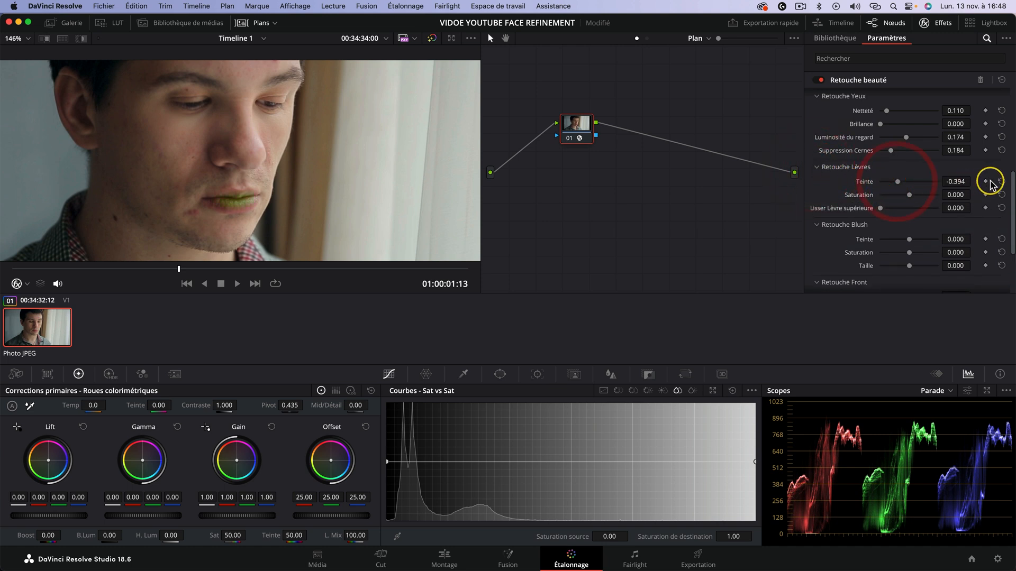
Review the remaining forehead, cheek, chin and overall blend settings, and examine the retouched skin and eyes up close
scroll(1006, 174, "up", 5)
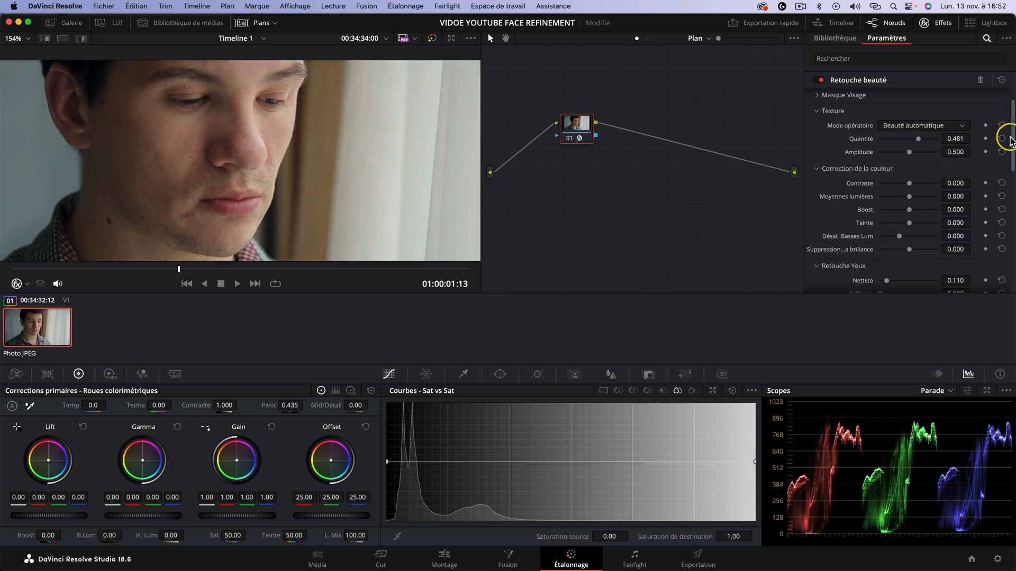
left_click_drag(1008, 154, 1005, 260)
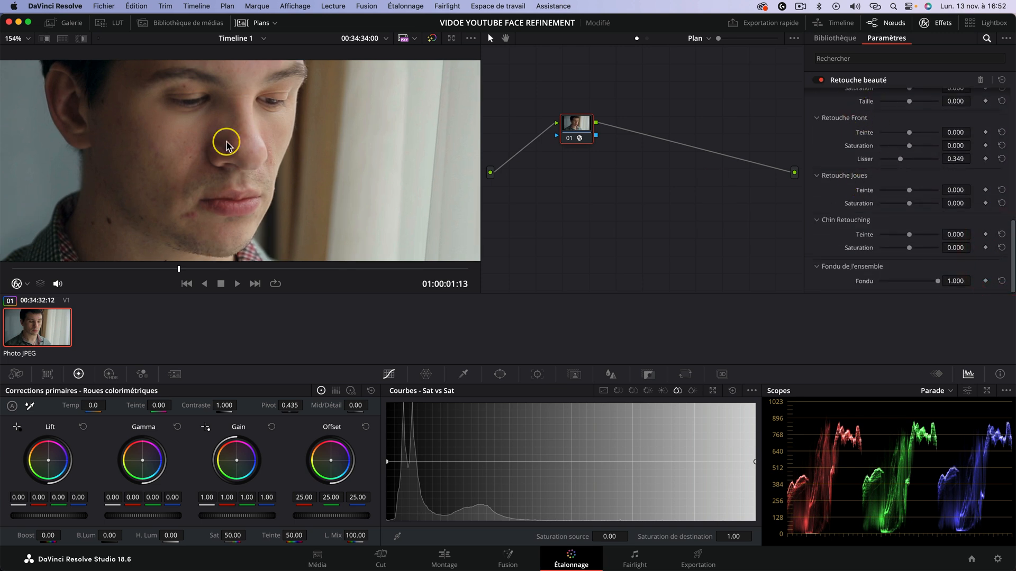
scroll(227, 144, "down", 3)
scroll(227, 144, "down", 2)
scroll(224, 145, "up", 2)
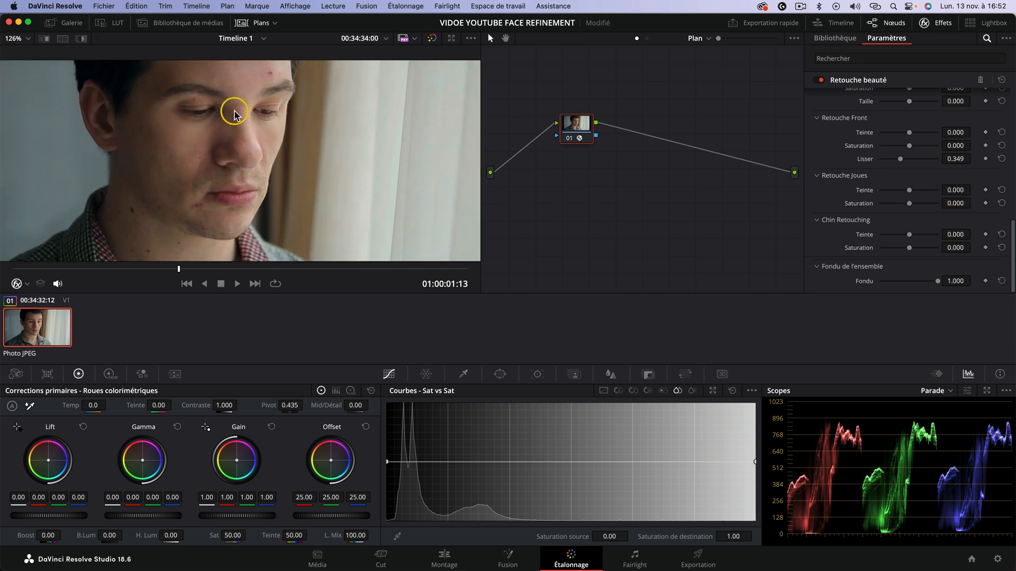
scroll(233, 112, "down", 2)
scroll(234, 111, "up", 3)
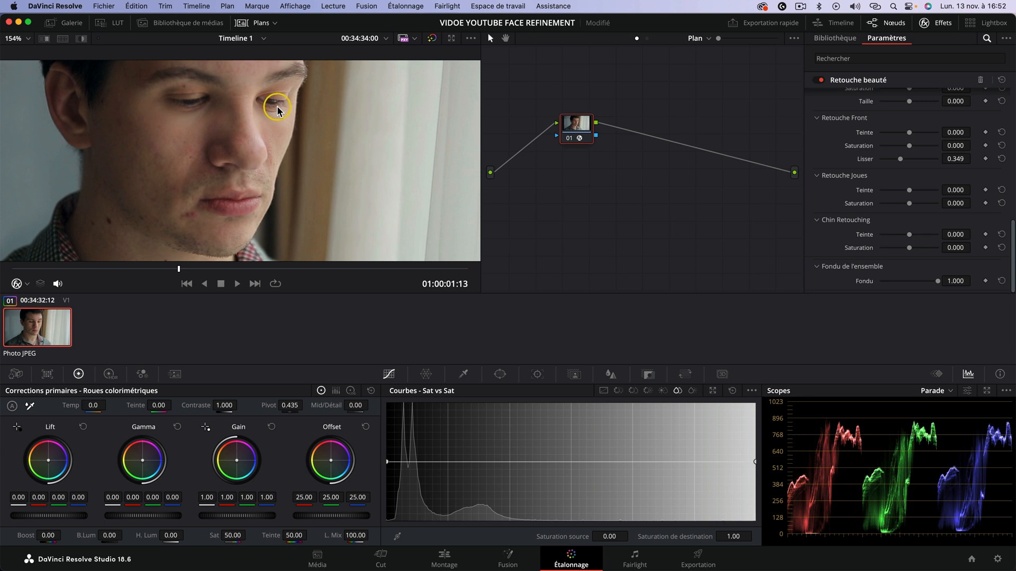
scroll(277, 106, "down", 2)
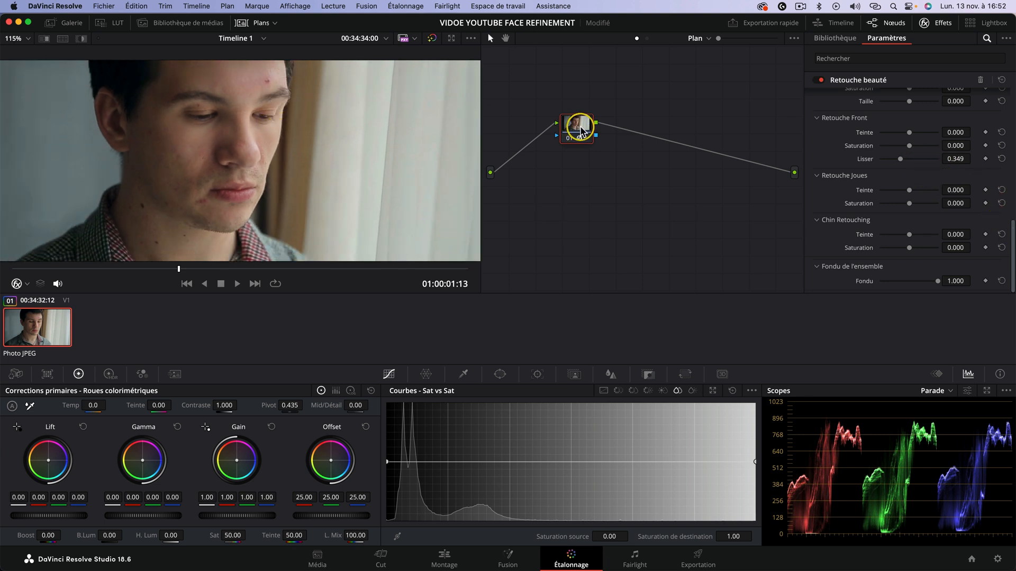
Compare the face with and without node 01, first on the still frame and during full-screen playback of the clip
key("super+d")
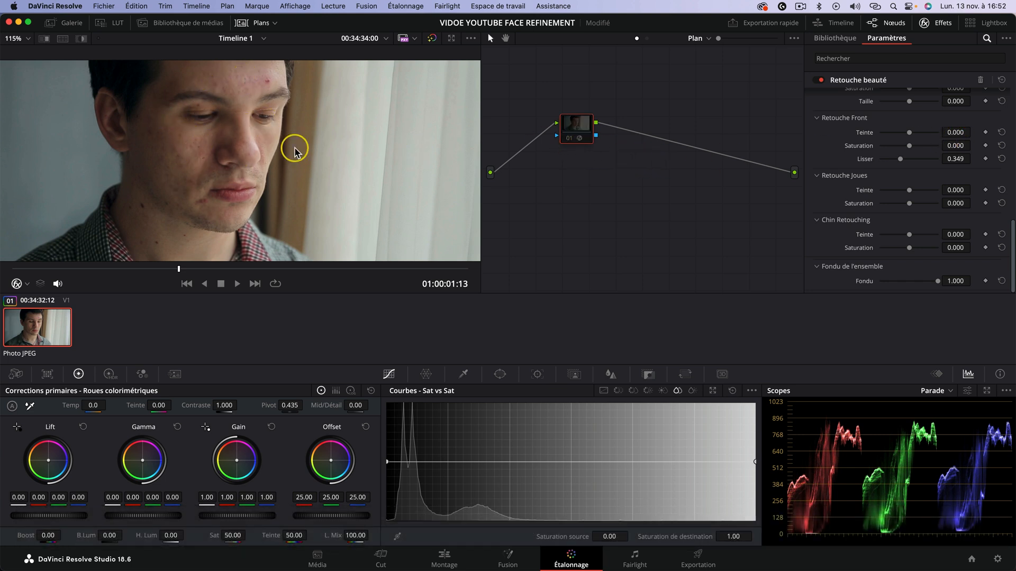
key("super+d")
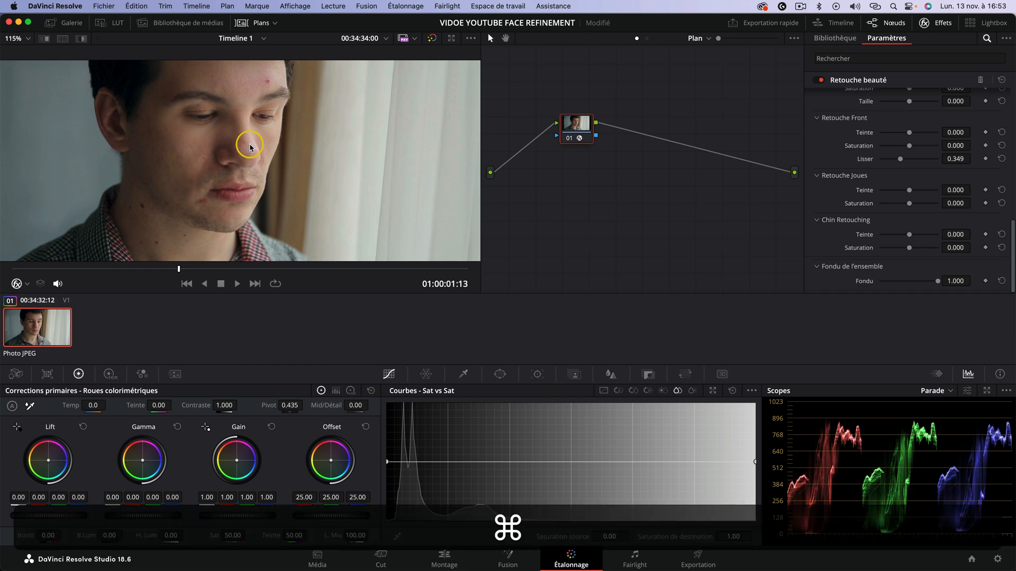
key("super+f")
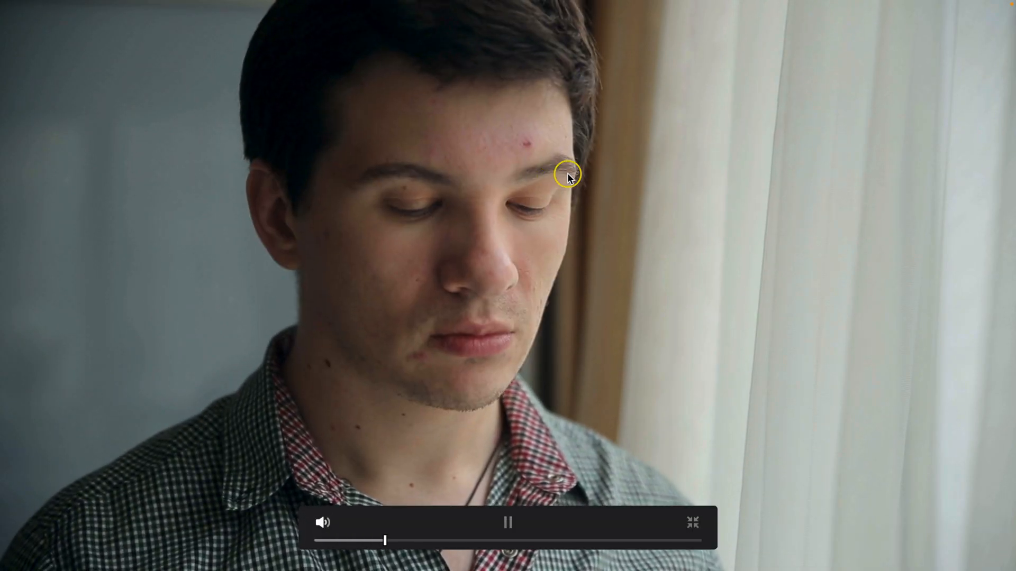
key("super+d")
key("super+comma")
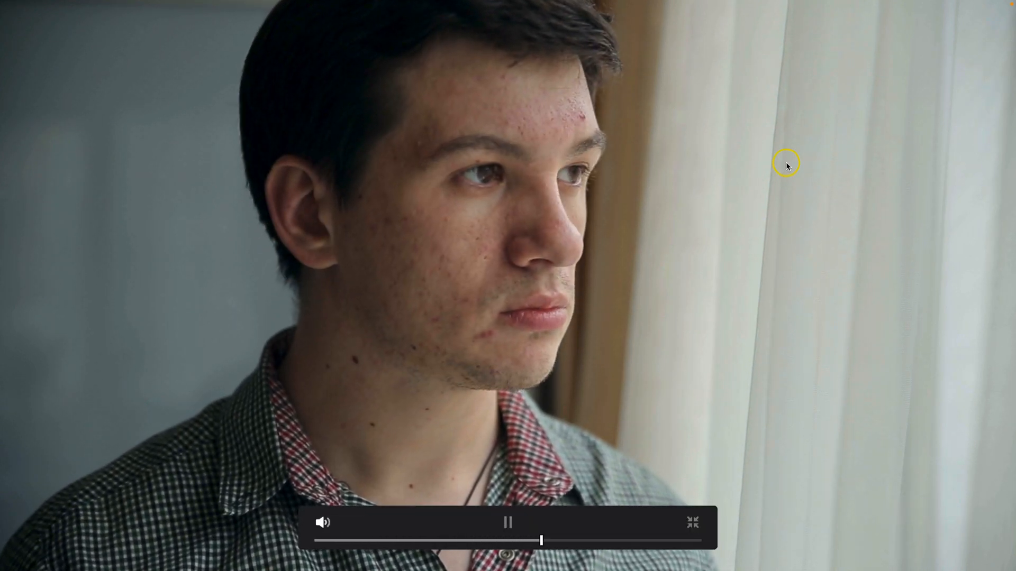
key("space")
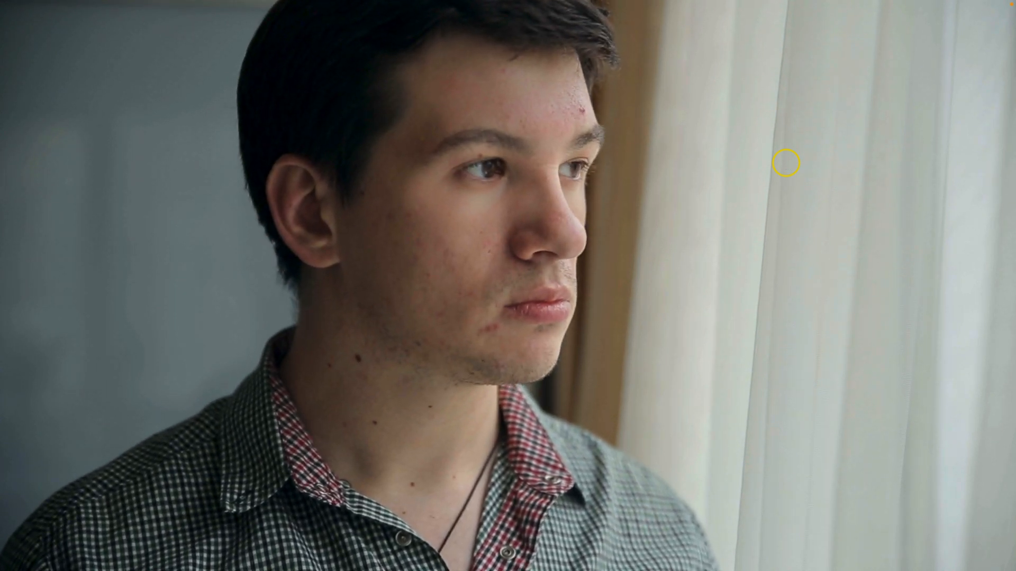
key("Escape")
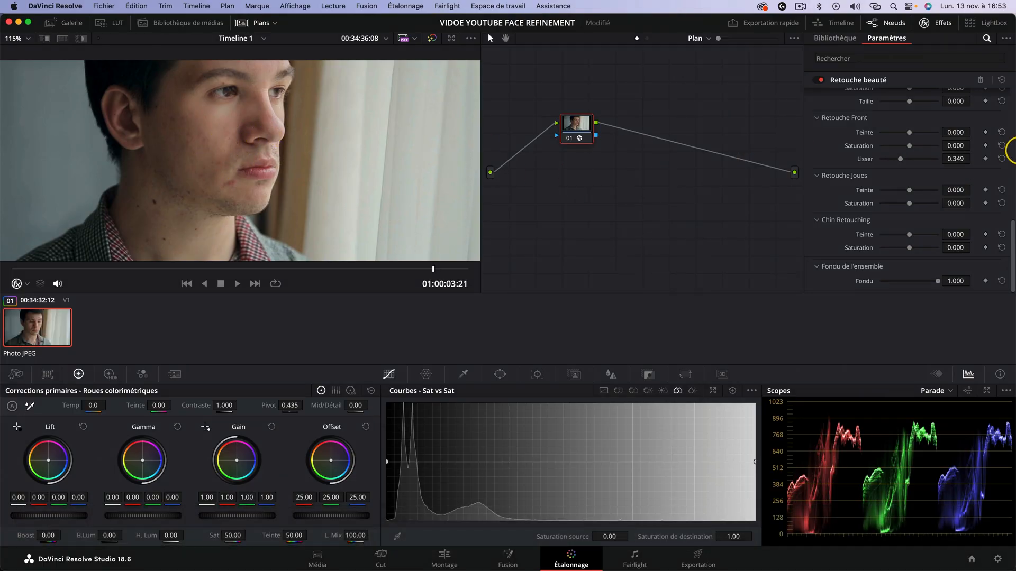
Try raising the Texture Quantité of the Retouche beauté effect to about 0.785
left_click_drag(1011, 231, 1008, 92)
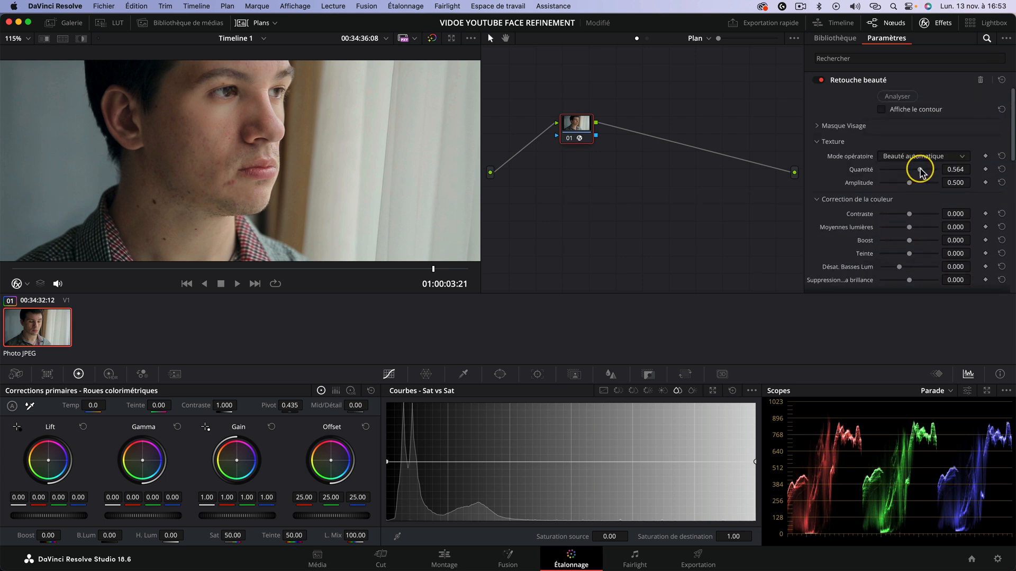
left_click_drag(935, 170, 926, 170)
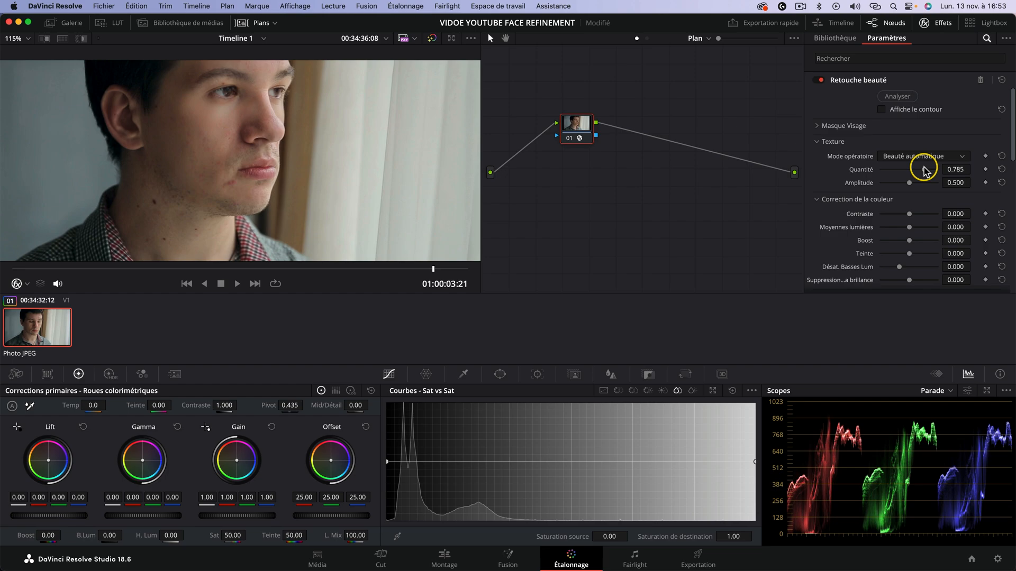
left_click(923, 169)
Check the stronger skin smoothing in full-screen playback, and undo the last Quantité change
key("super+f")
key("space")
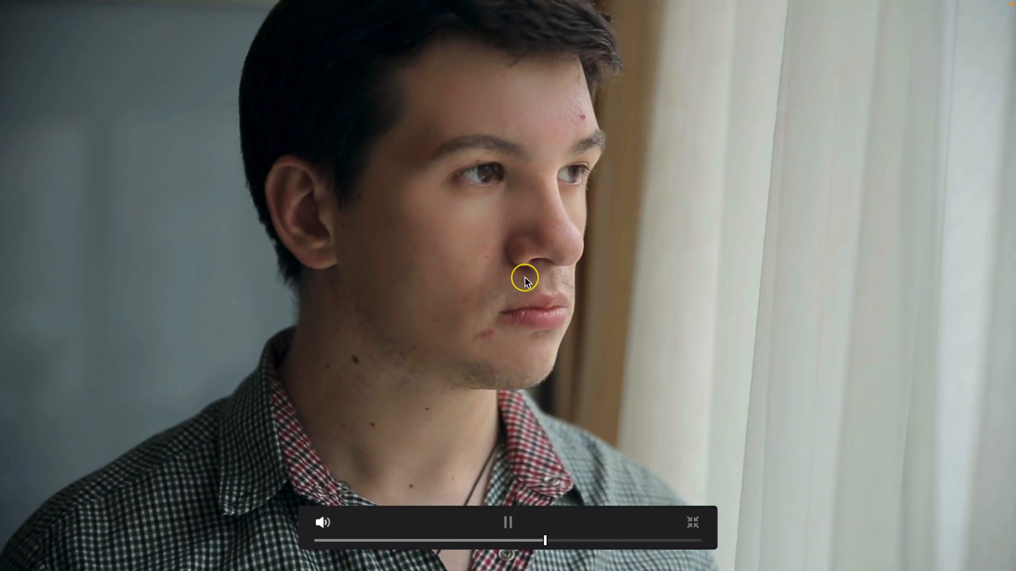
key("space")
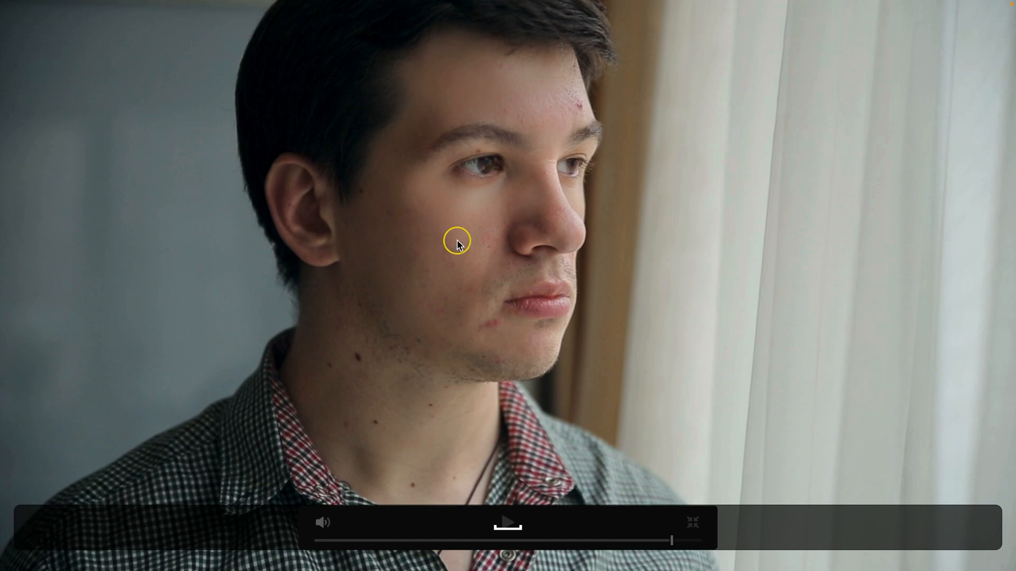
key("Escape")
key("super+z")
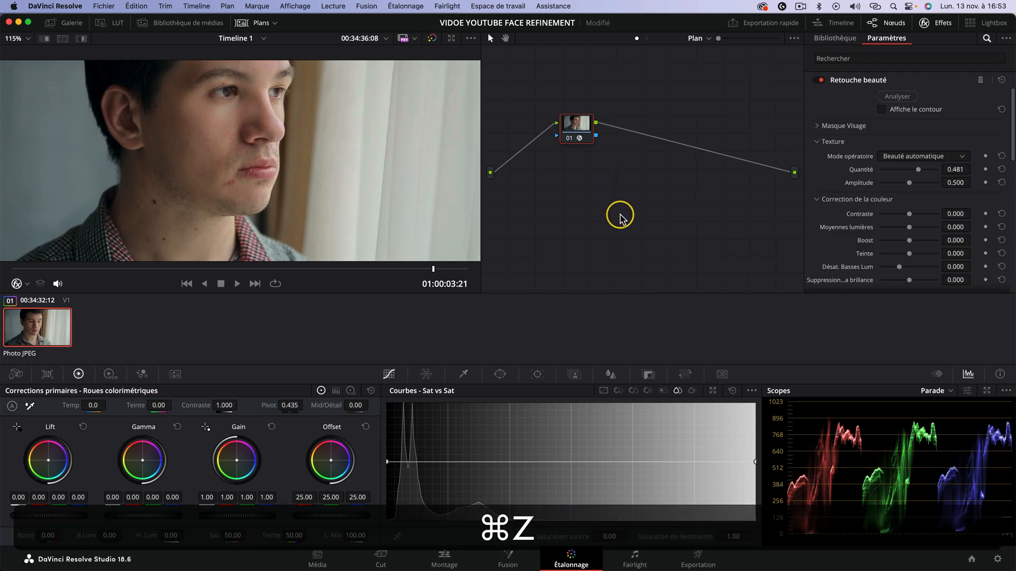